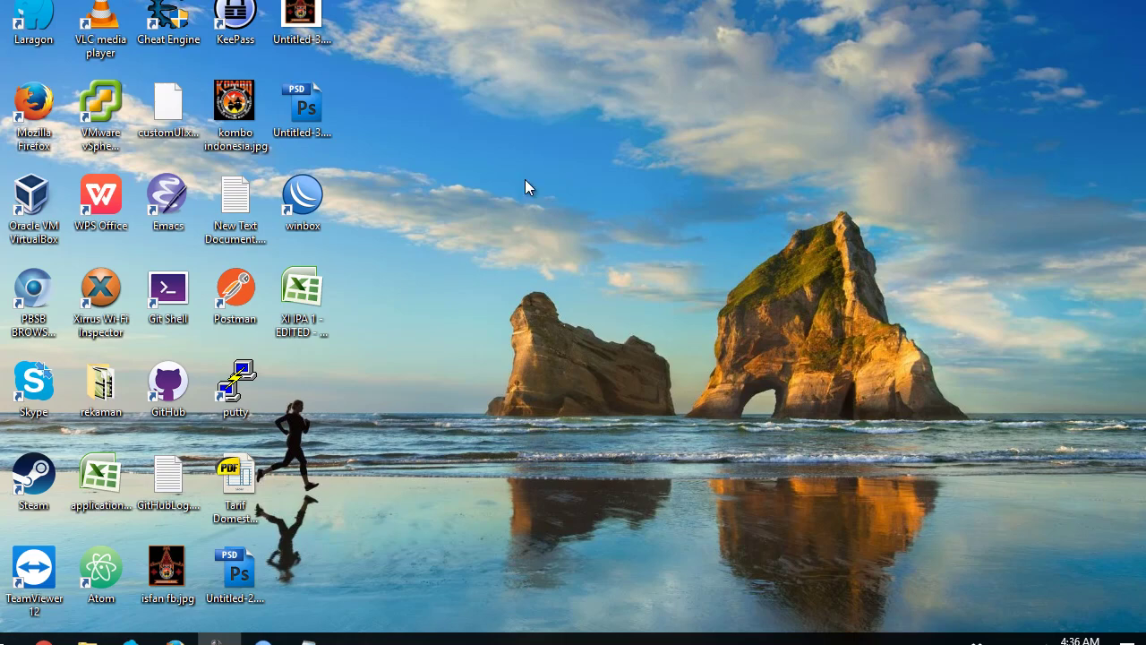
Open the Hotspot-All profile from the Hotspot window's Server Profiles list.
{"action": "left_click", "coordinate": [262, 639]}
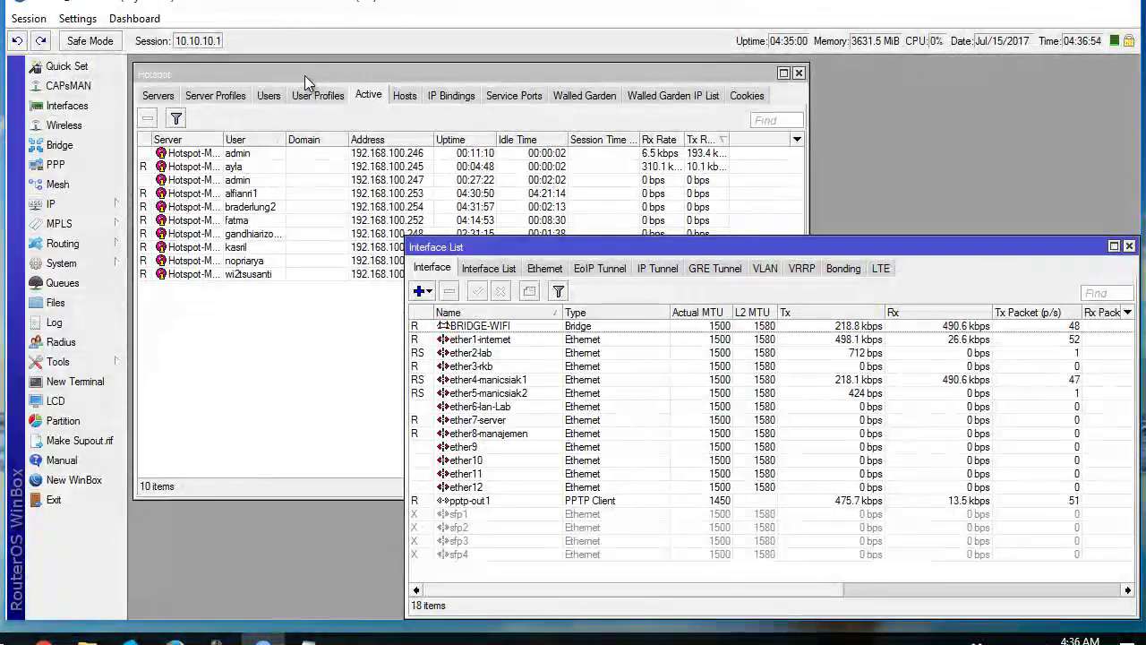
{"action": "left_click", "coordinate": [304, 75]}
{"action": "left_click", "coordinate": [159, 95]}
{"action": "left_click", "coordinate": [200, 99]}
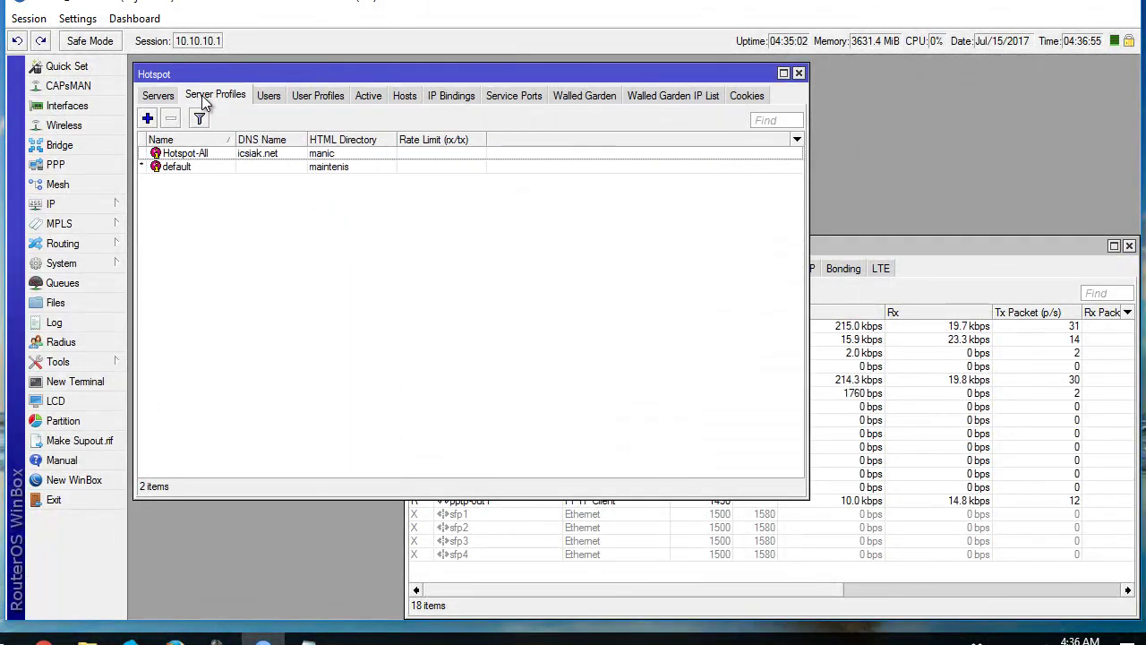
{"action": "left_click", "coordinate": [214, 155]}
{"action": "double_click", "coordinate": [214, 154]}
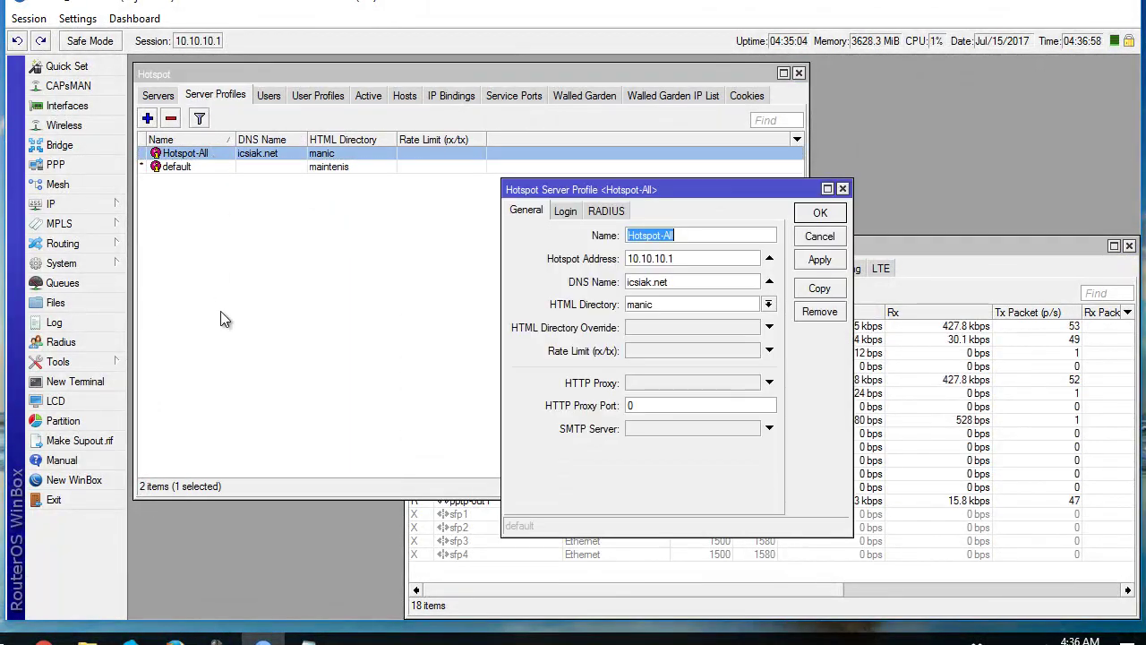
Check the HTML Directory list twice, leaving Hotspot-All set to manic.
{"action": "left_click_drag", "start_coordinate": [726, 194], "coordinate": [577, 161]}
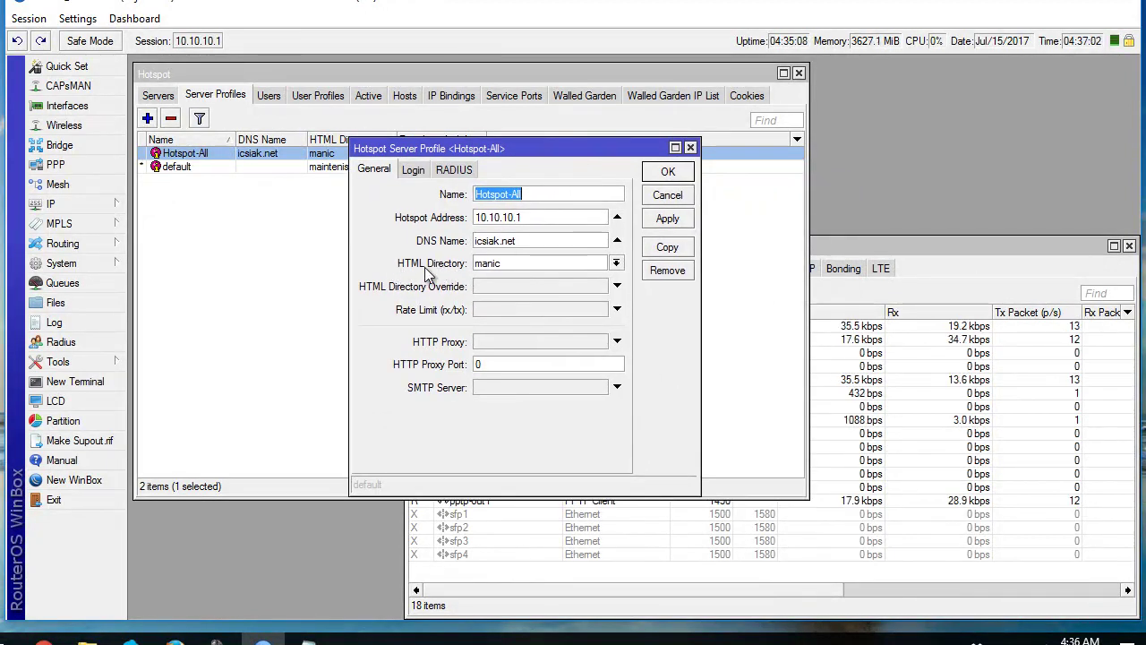
{"action": "left_click", "coordinate": [616, 262]}
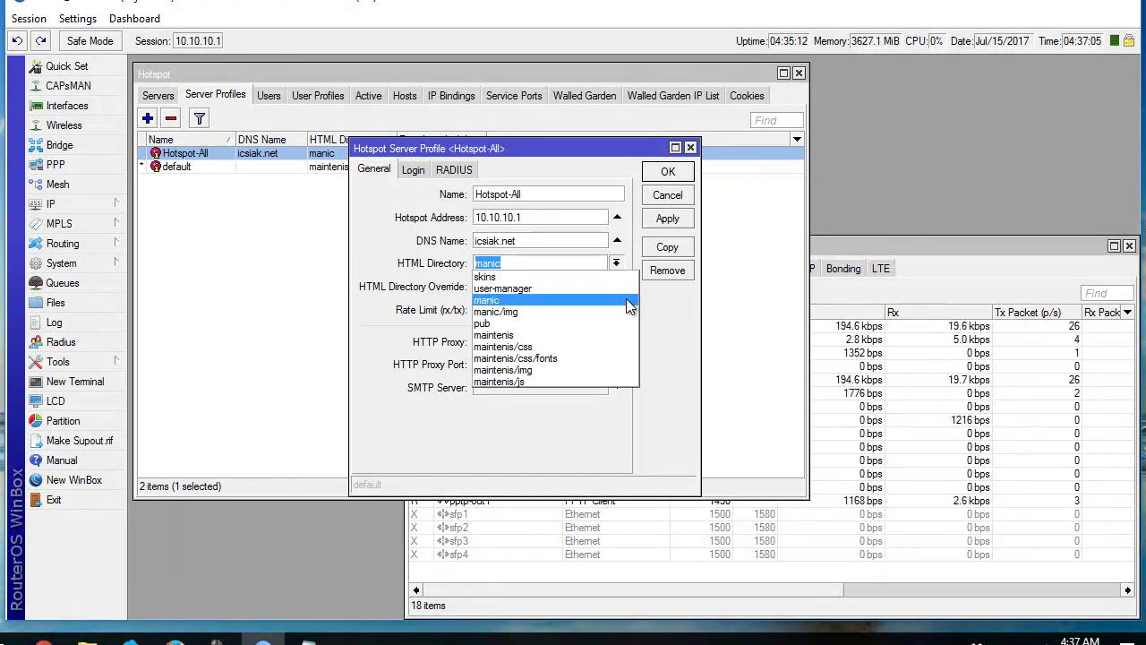
{"action": "left_click", "coordinate": [659, 310]}
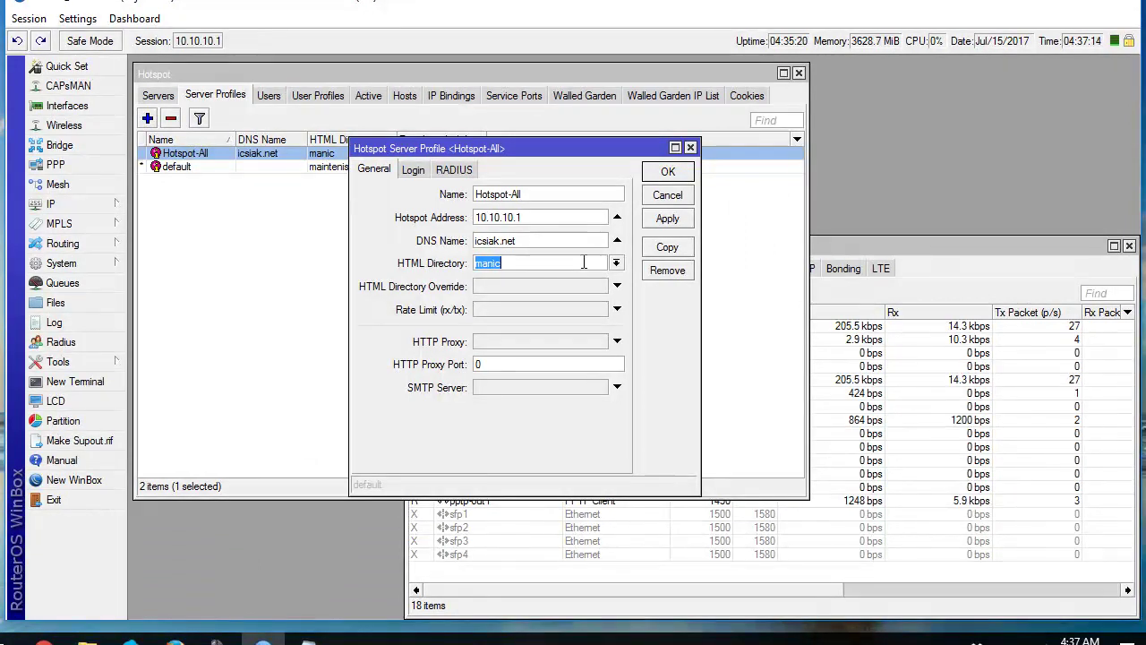
{"action": "left_click", "coordinate": [617, 263]}
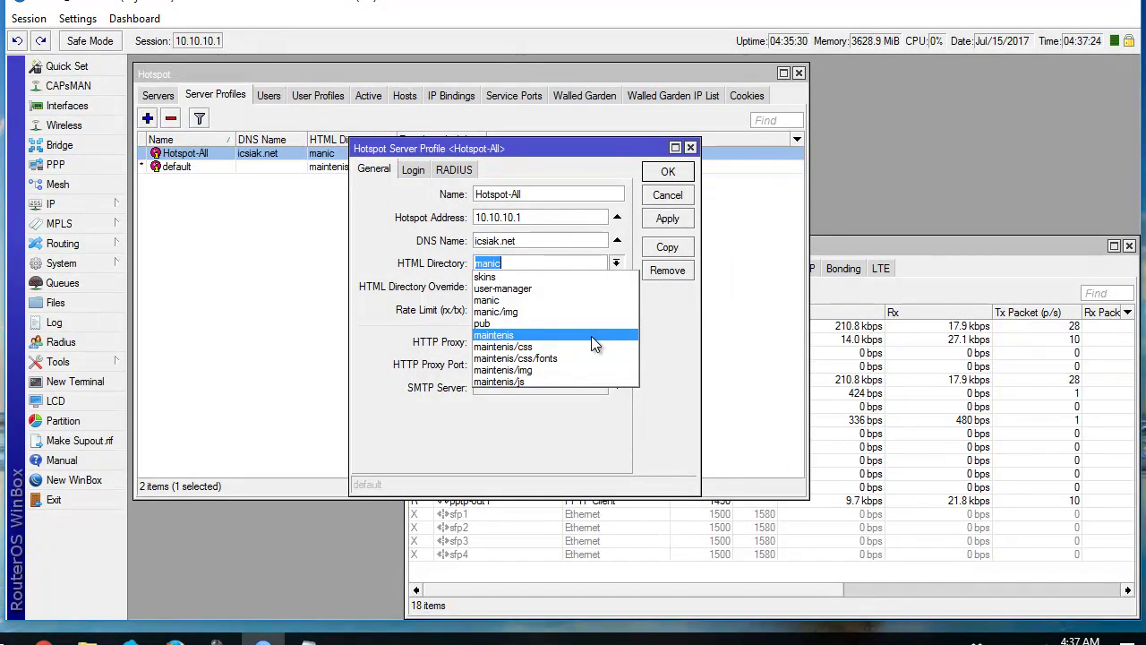
{"action": "left_click", "coordinate": [659, 315]}
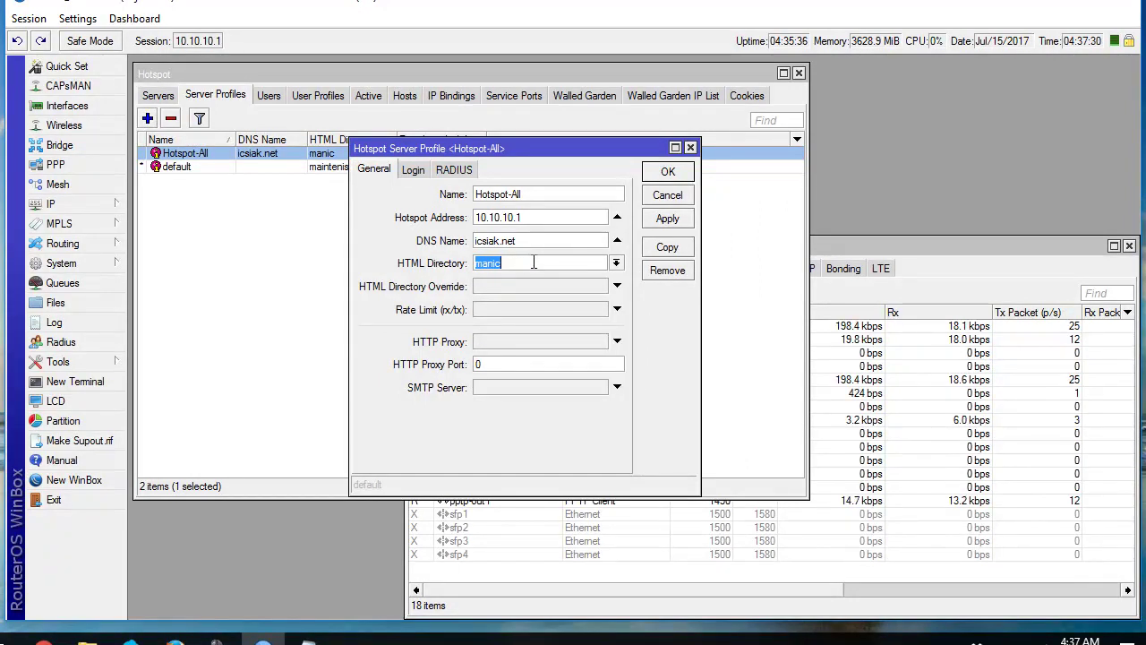
Open Tools > Netwatch and the 8.8.8.8 monitored host's settings.
{"action": "left_click", "coordinate": [54, 204]}
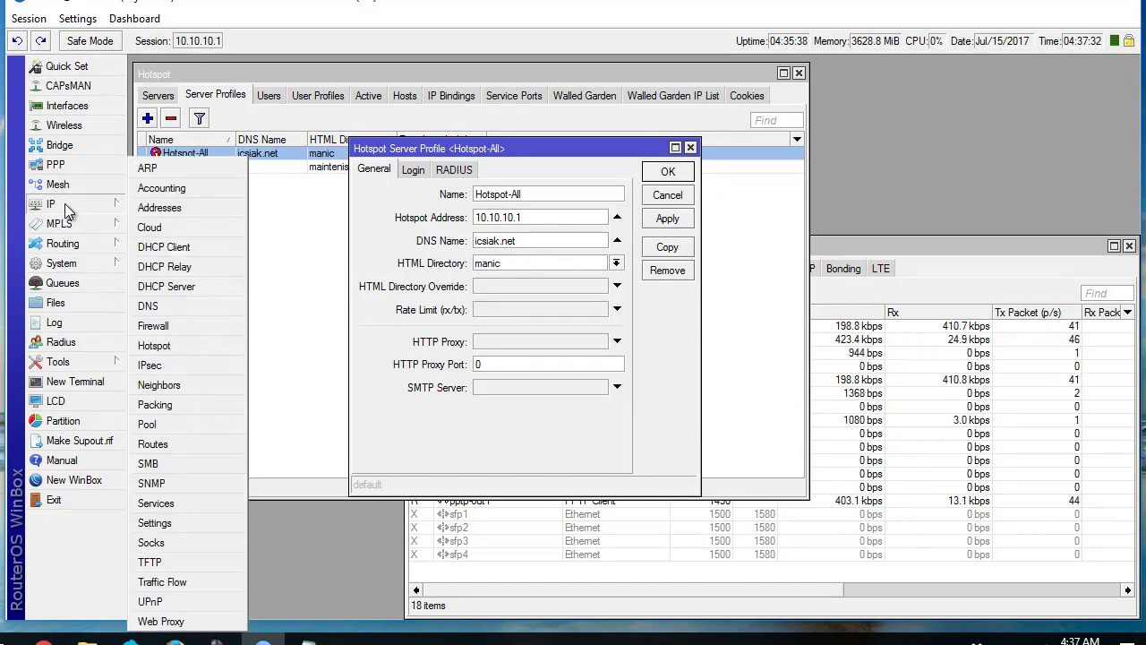
{"action": "left_click", "coordinate": [79, 361]}
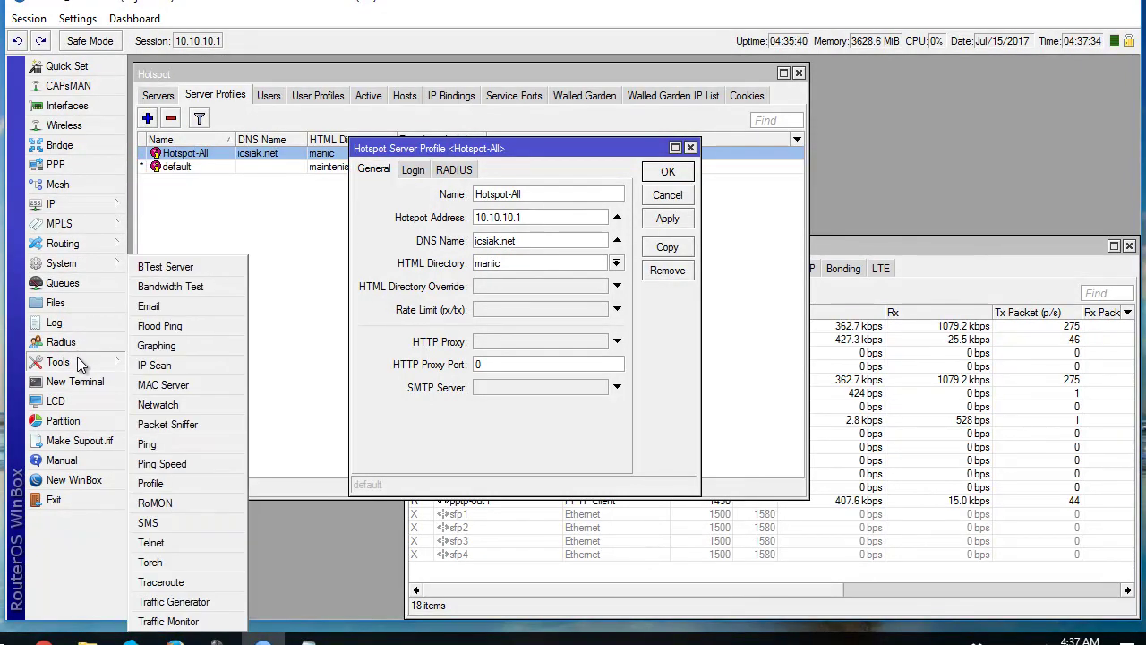
{"action": "left_click", "coordinate": [159, 404]}
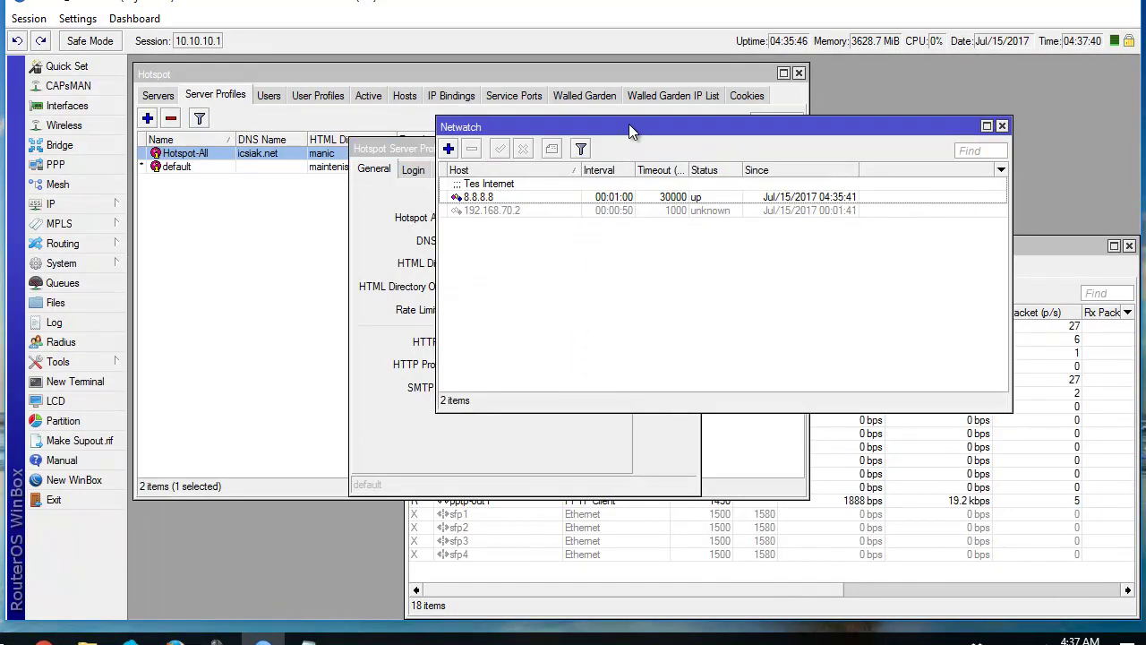
{"action": "left_click_drag", "start_coordinate": [628, 126], "coordinate": [501, 136]}
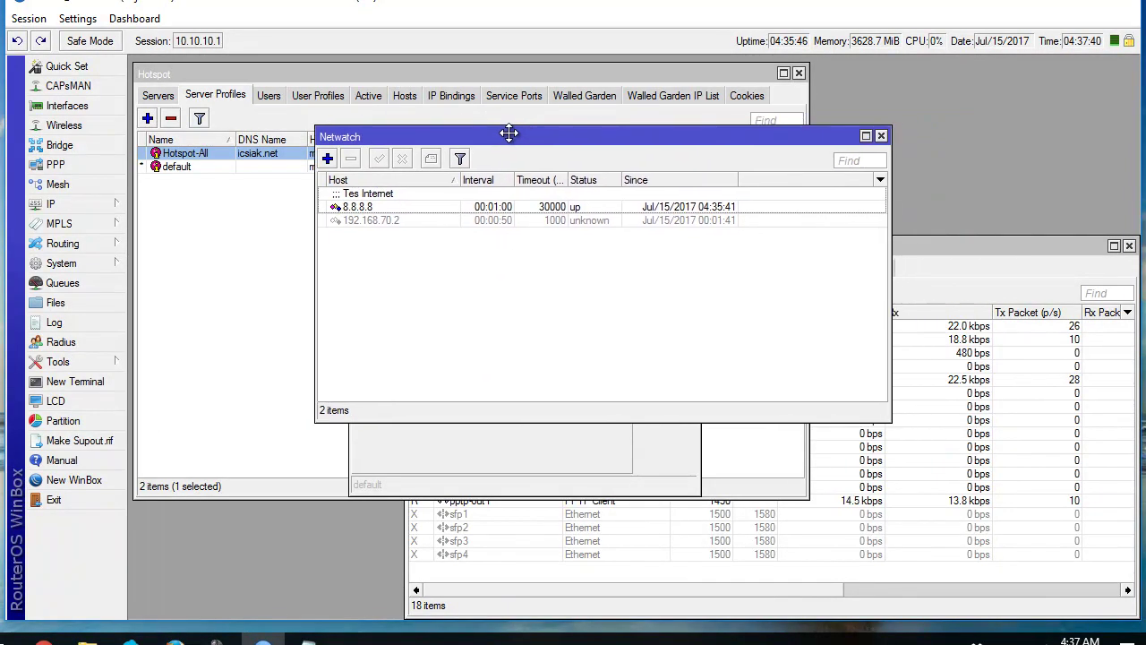
{"action": "left_click", "coordinate": [385, 208]}
{"action": "double_click", "coordinate": [385, 208]}
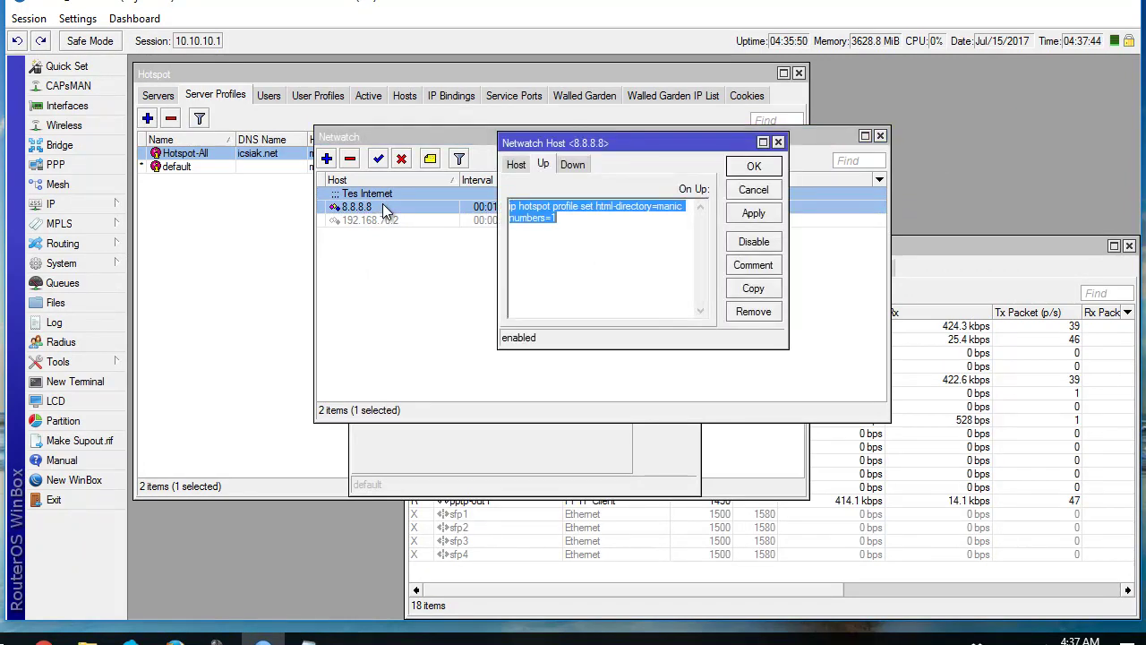
Review the 8.8.8.8 Host tab: interval 00:01:00 and timeout 30000 ms.
{"action": "left_click", "coordinate": [515, 165]}
{"action": "left_click", "coordinate": [754, 190]}
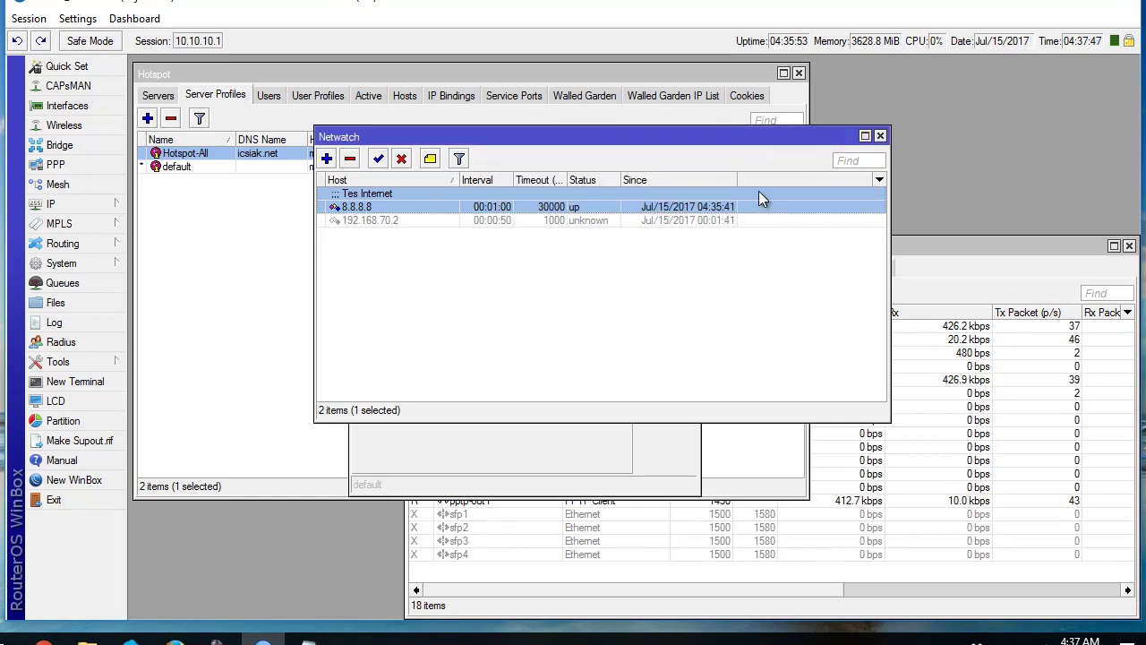
{"action": "double_click", "coordinate": [362, 207]}
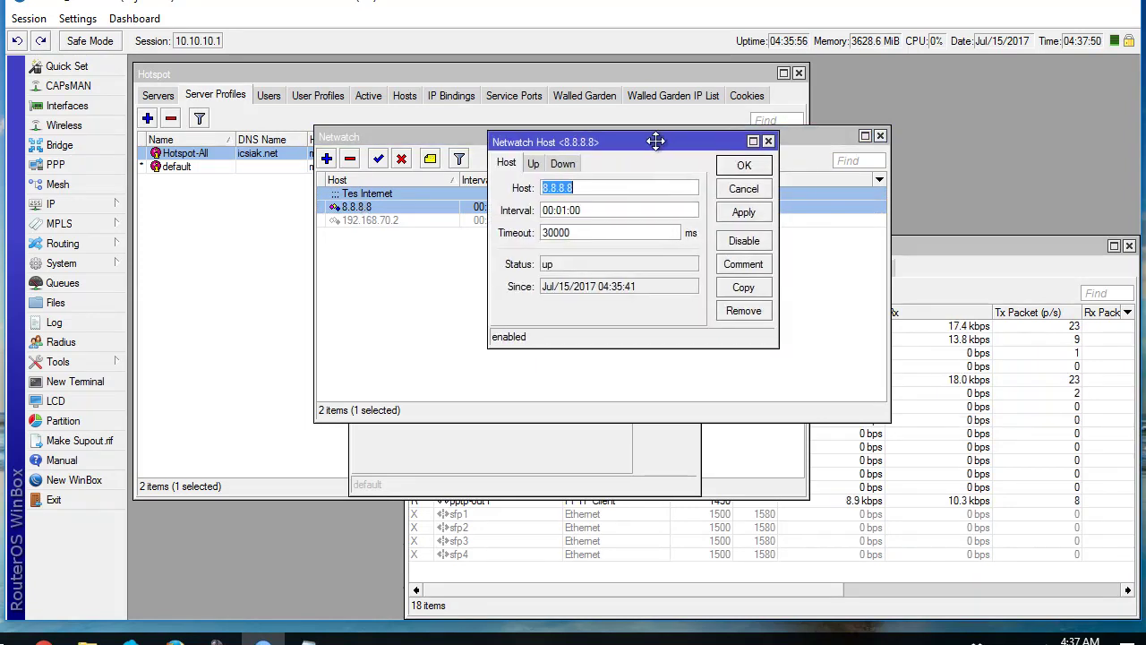
{"action": "left_click_drag", "start_coordinate": [657, 140], "coordinate": [570, 147]}
{"action": "left_click", "coordinate": [532, 191]}
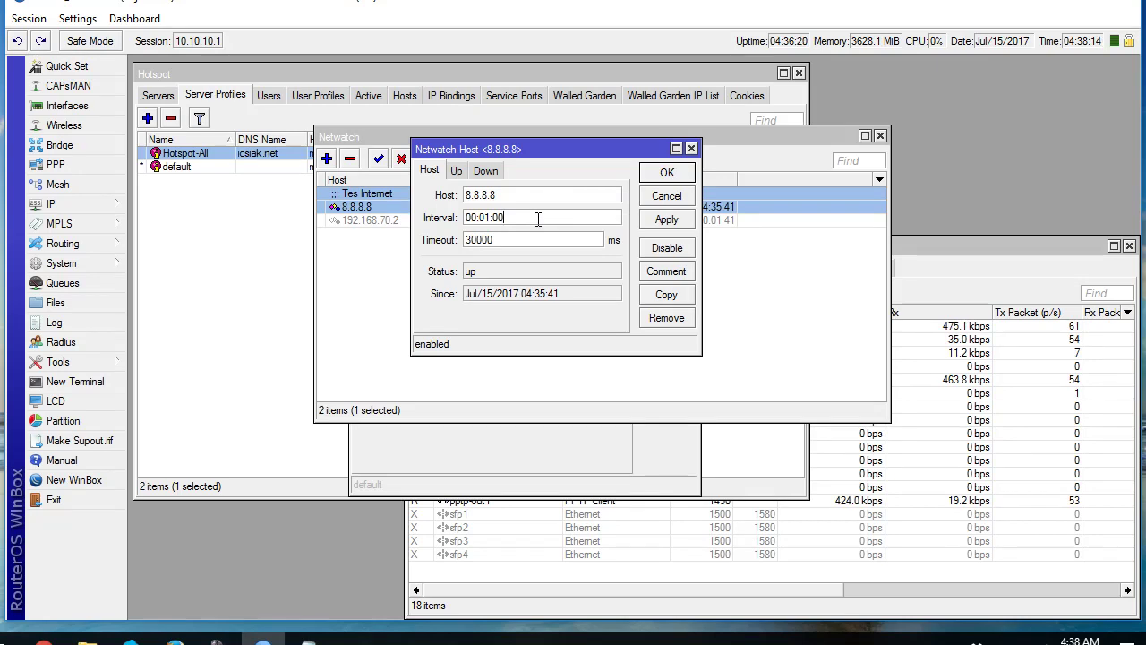
{"action": "left_click", "coordinate": [535, 236]}
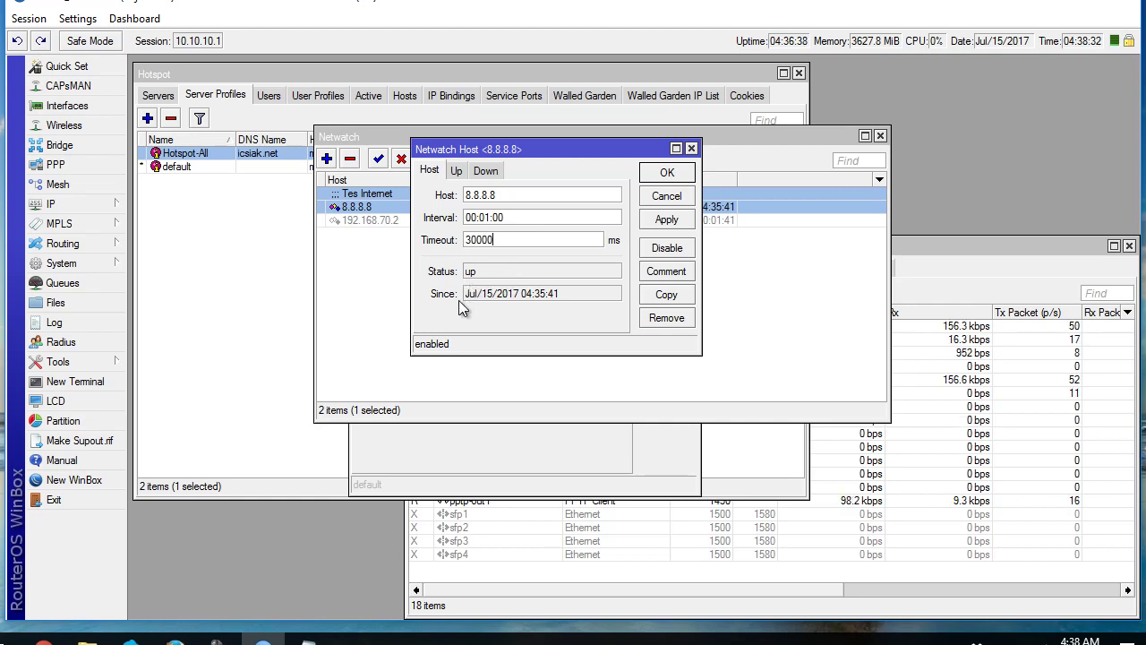
Confirm the 8.8.8.8 On Up script sets html-directory=manic, then bring Notepad forward.
{"action": "left_click", "coordinate": [455, 171]}
{"action": "left_click", "coordinate": [477, 224]}
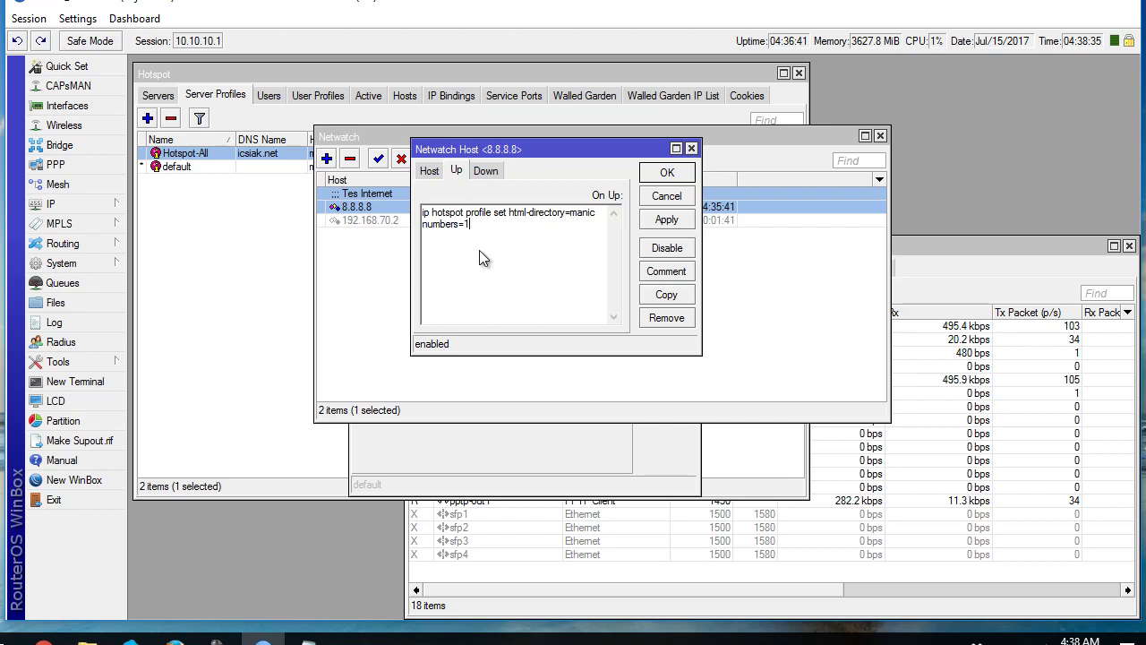
{"action": "left_click", "coordinate": [431, 172]}
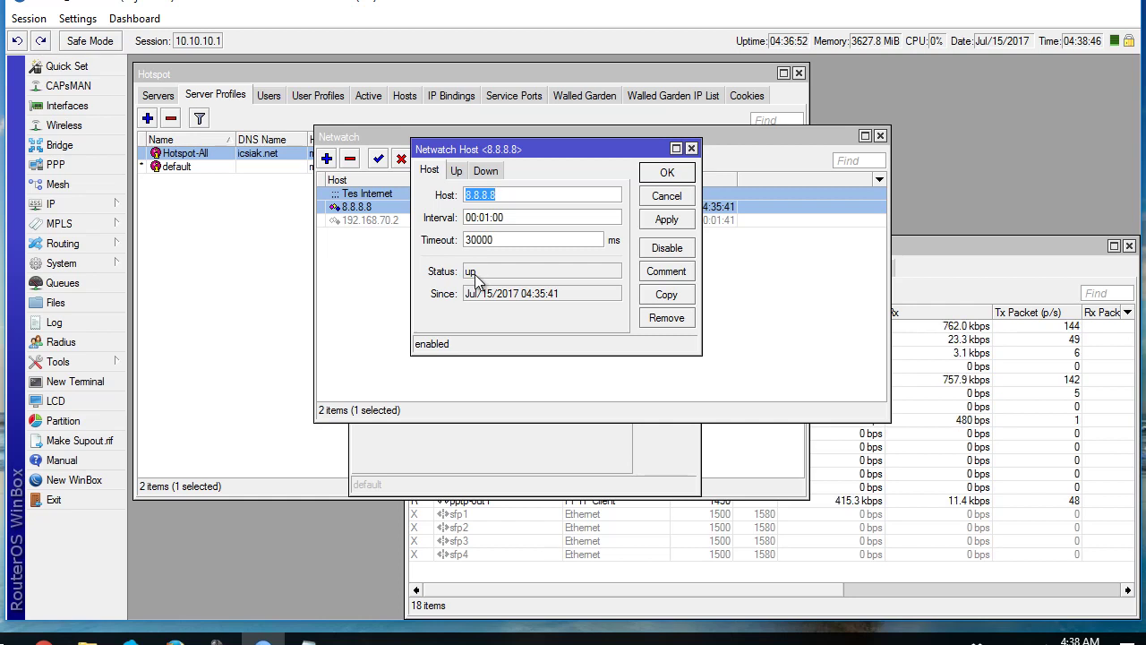
{"action": "left_click", "coordinate": [457, 170]}
{"action": "left_click", "coordinate": [481, 233]}
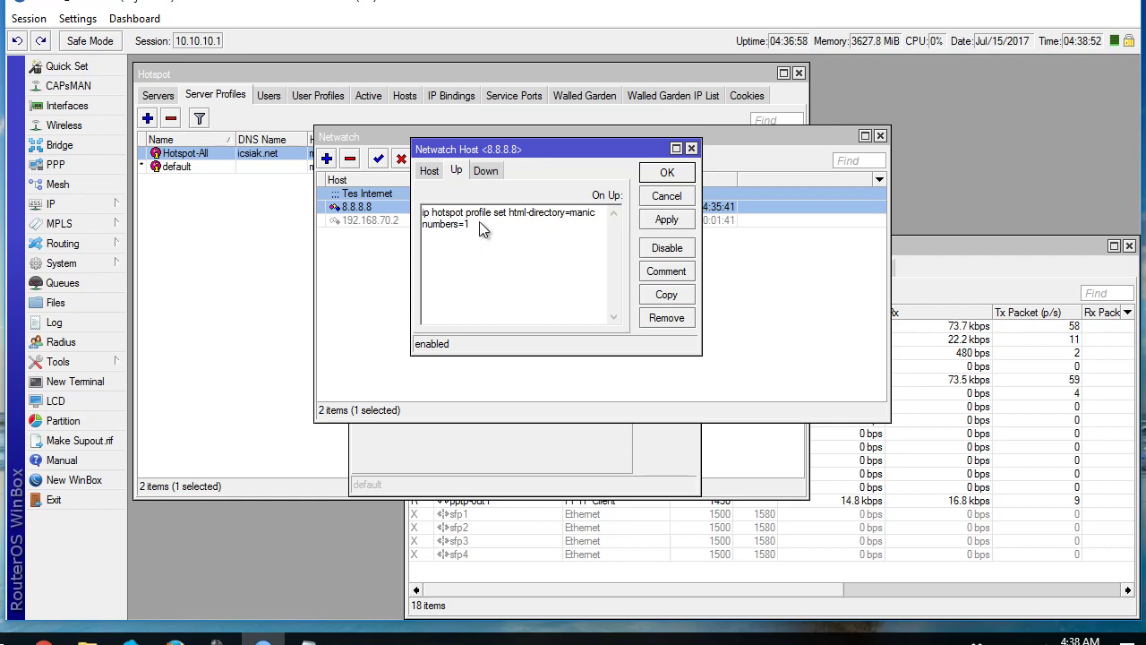
{"action": "left_click", "coordinate": [308, 637]}
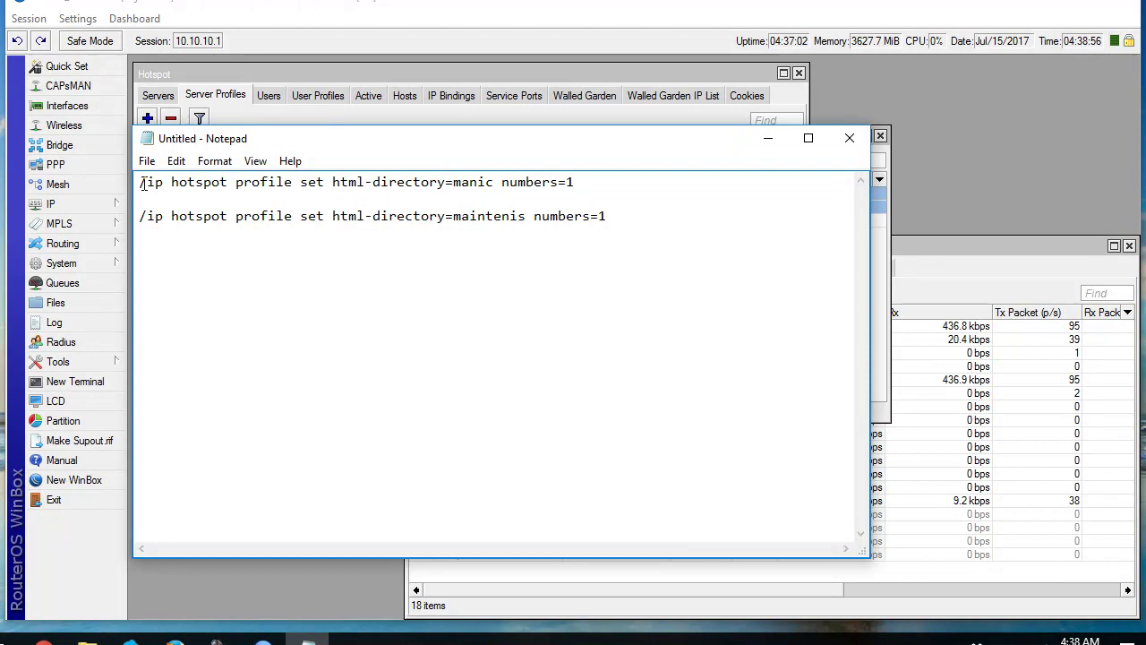
Select numbers=1 in the manic command and move Notepad aside to reveal server profiles.
{"action": "left_click_drag", "start_coordinate": [141, 183], "coordinate": [584, 190]}
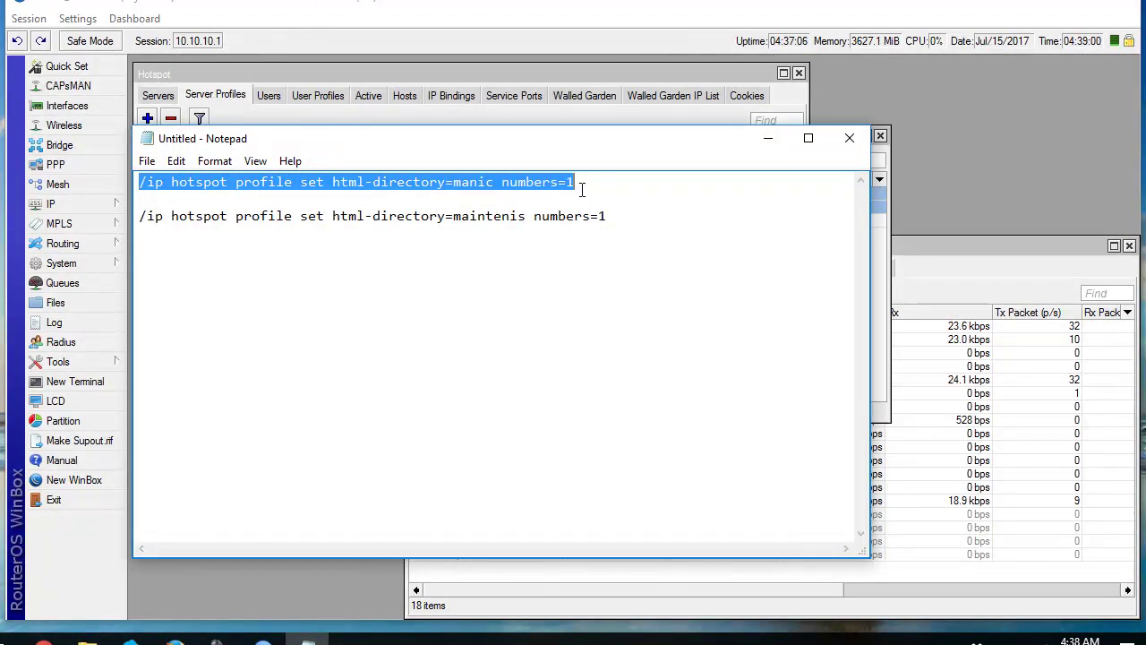
{"action": "left_click", "coordinate": [484, 184]}
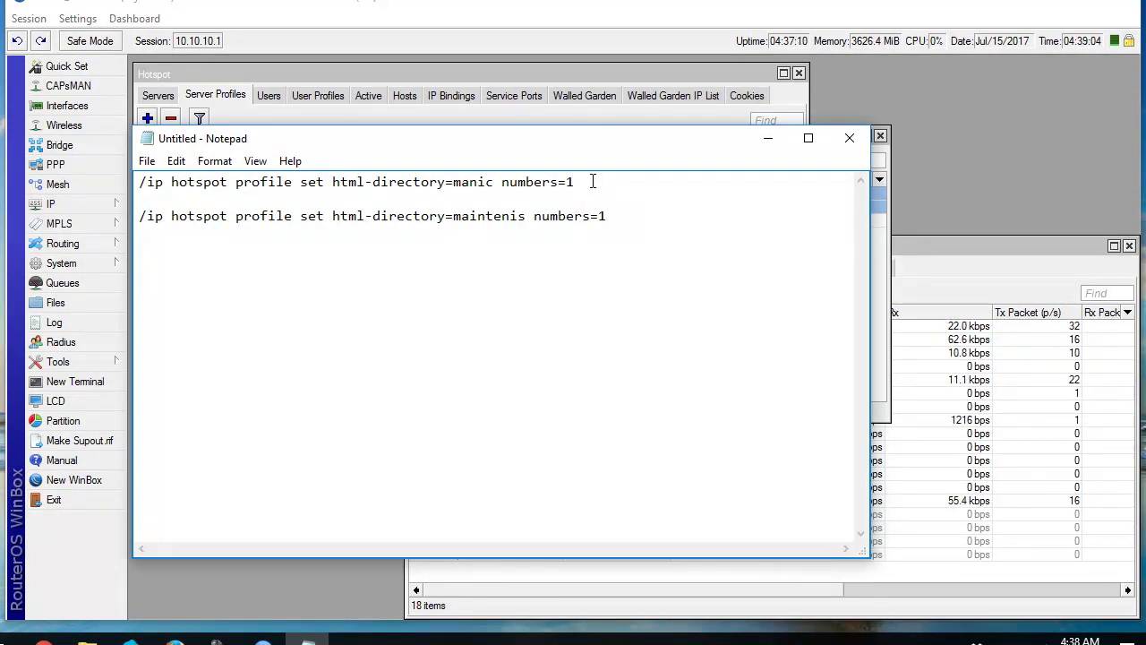
{"action": "left_click_drag", "start_coordinate": [577, 185], "coordinate": [498, 184]}
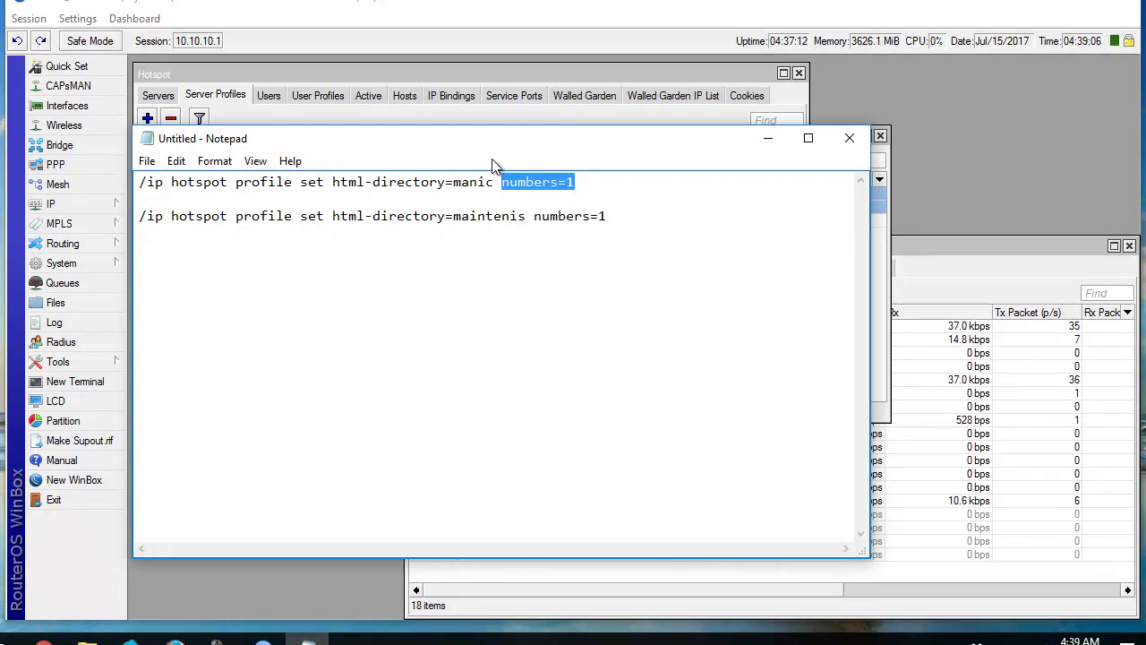
{"action": "left_click_drag", "start_coordinate": [492, 142], "coordinate": [652, 208]}
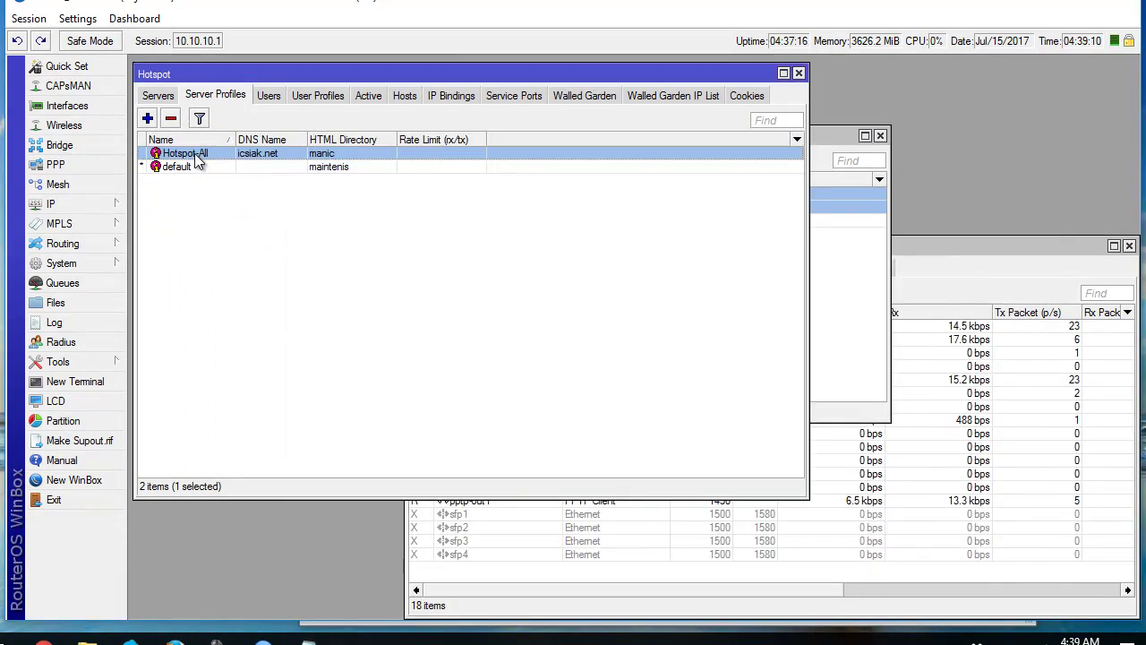
Glance at the Hotspot-All profile, then open the 8.8.8.8 Netwatch host settings.
{"action": "double_click", "coordinate": [197, 163]}
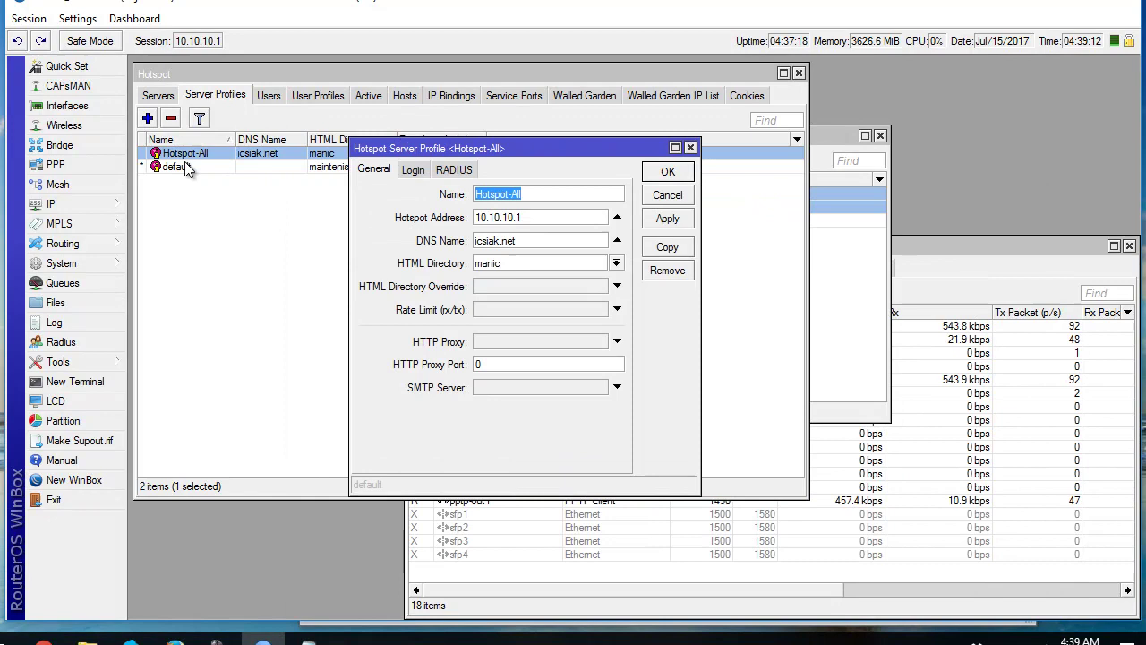
{"action": "left_click", "coordinate": [667, 172]}
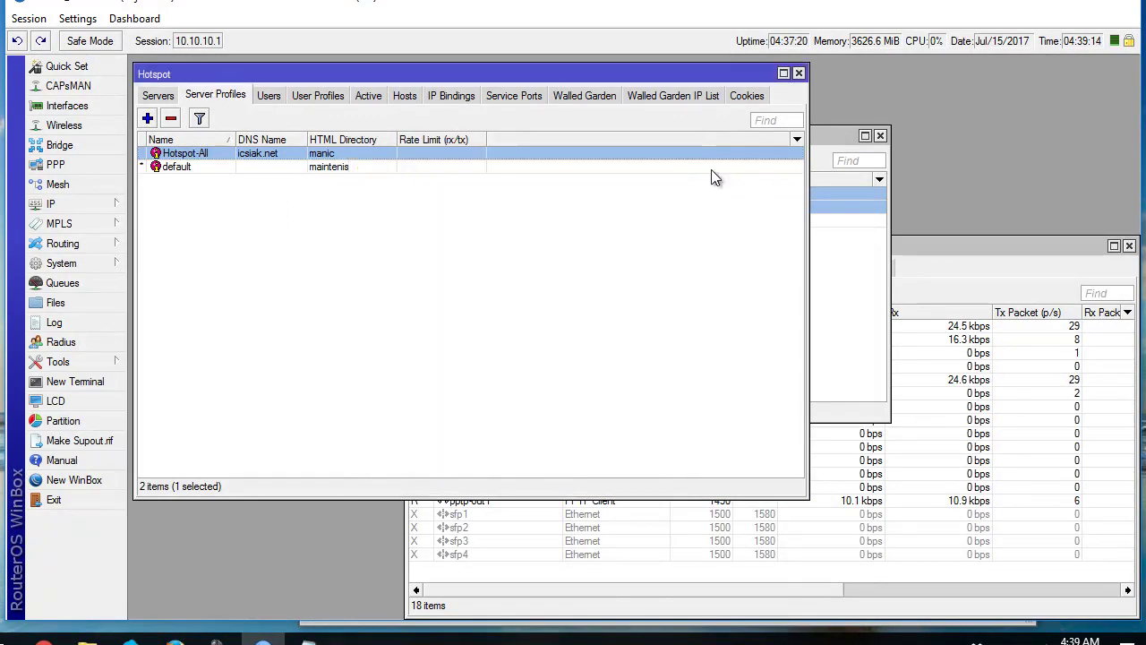
{"action": "left_click", "coordinate": [827, 143]}
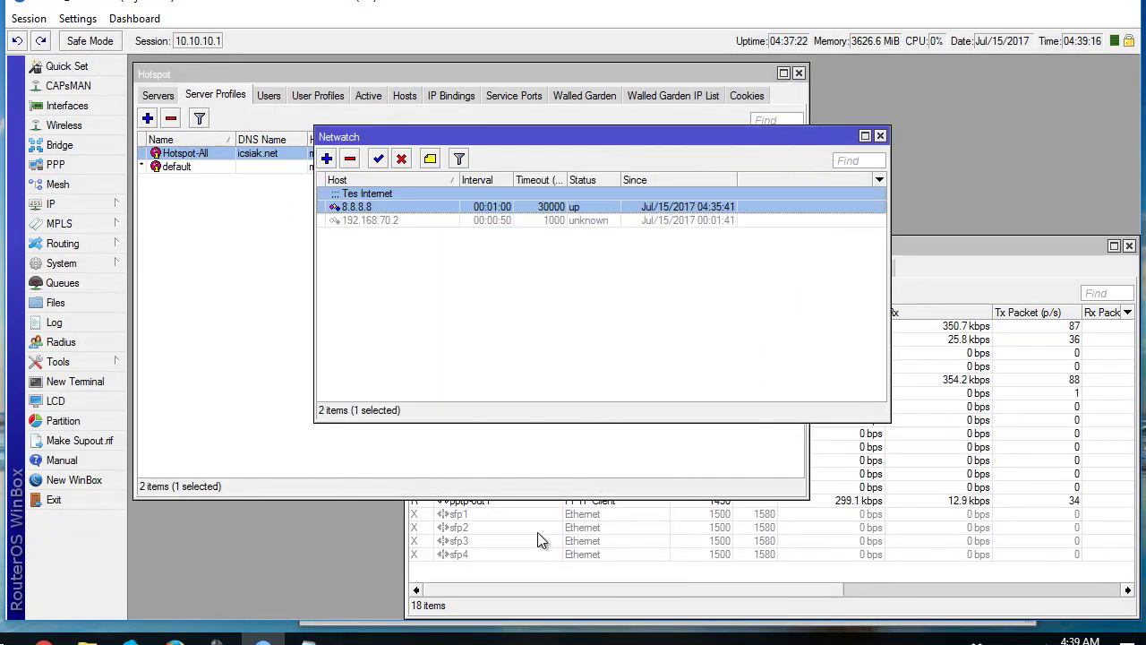
{"action": "double_click", "coordinate": [517, 207]}
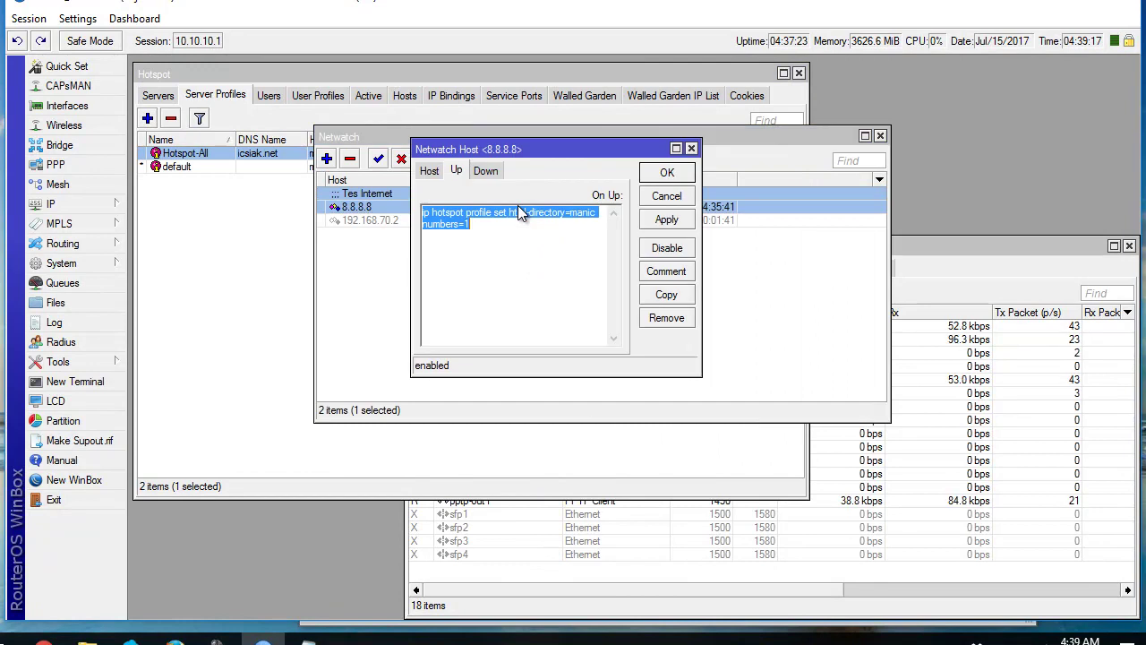
Insert 'i' into the On Down script to spell maintenis, comparing with the Notepad command.
{"action": "left_click", "coordinate": [486, 170]}
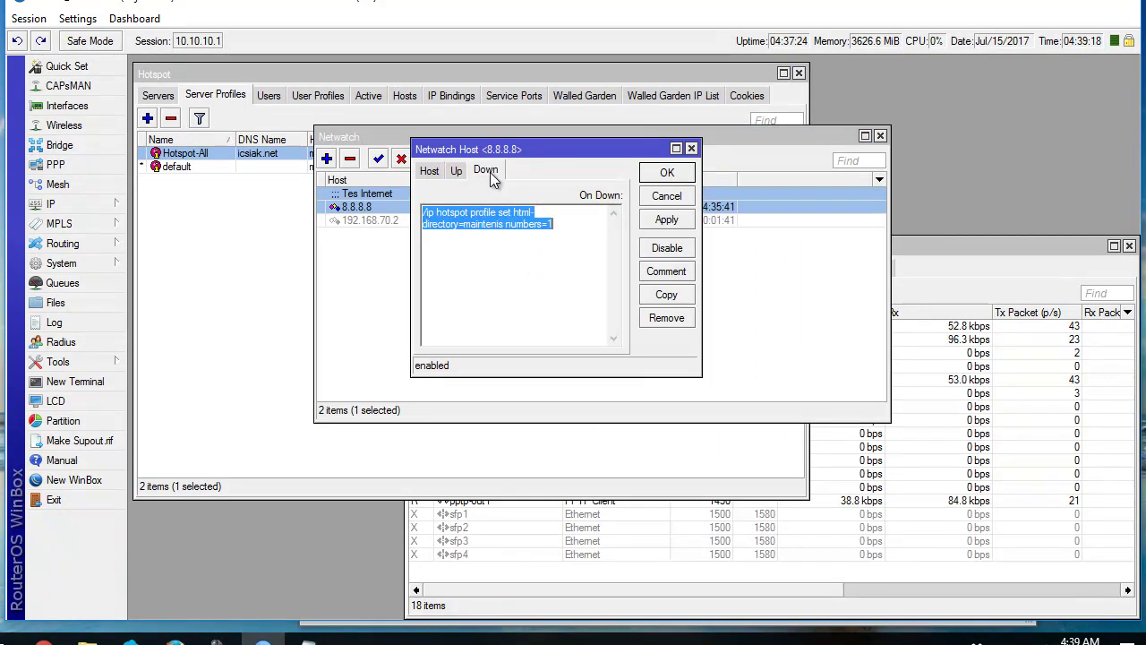
{"action": "left_click", "coordinate": [496, 226]}
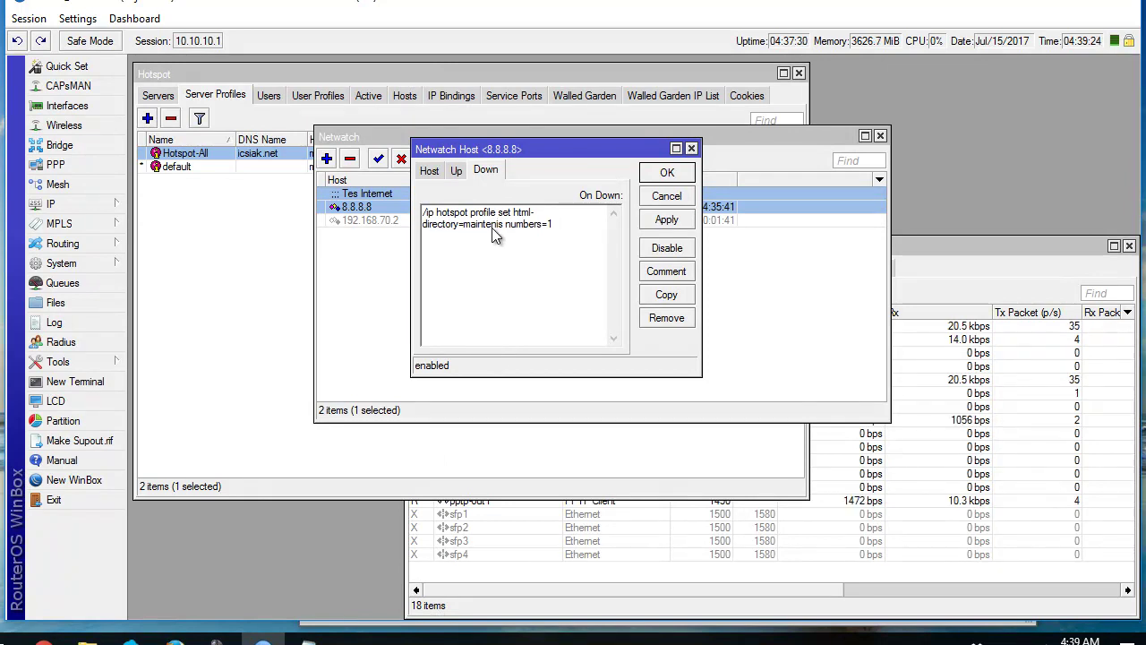
{"action": "type", "text": "i"}
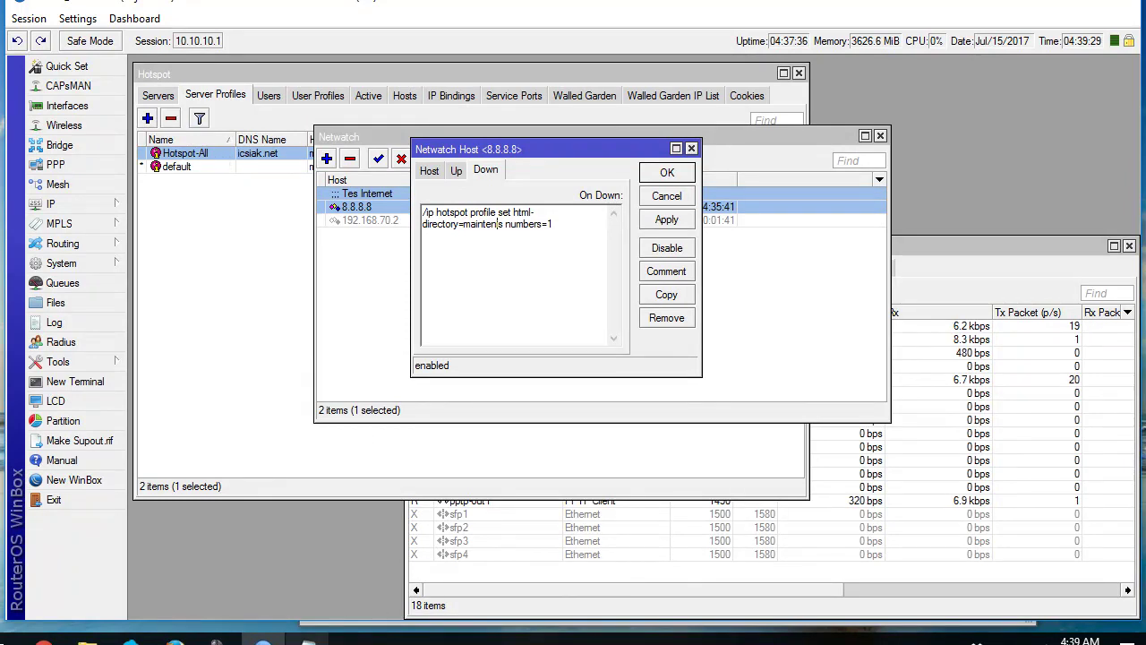
{"action": "left_click", "coordinate": [307, 639]}
{"action": "left_click_drag", "start_coordinate": [306, 284], "coordinate": [621, 284]}
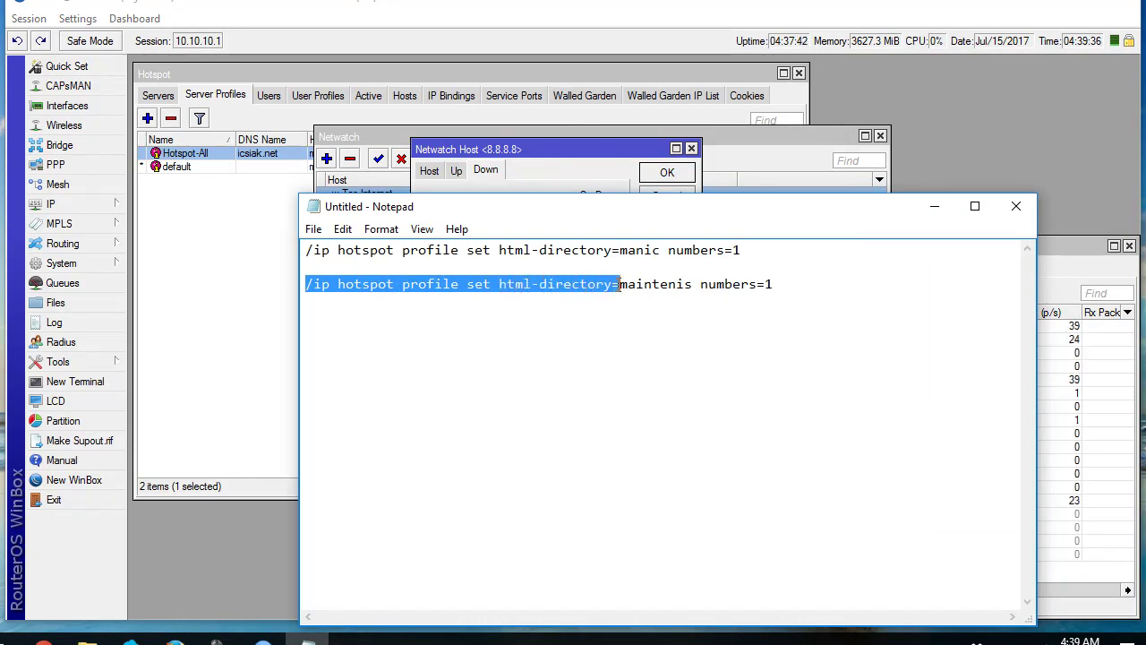
Compare maintenis and numbers=1 on Notepad's second line, then close the Untitled notes.
{"action": "left_click", "coordinate": [629, 284]}
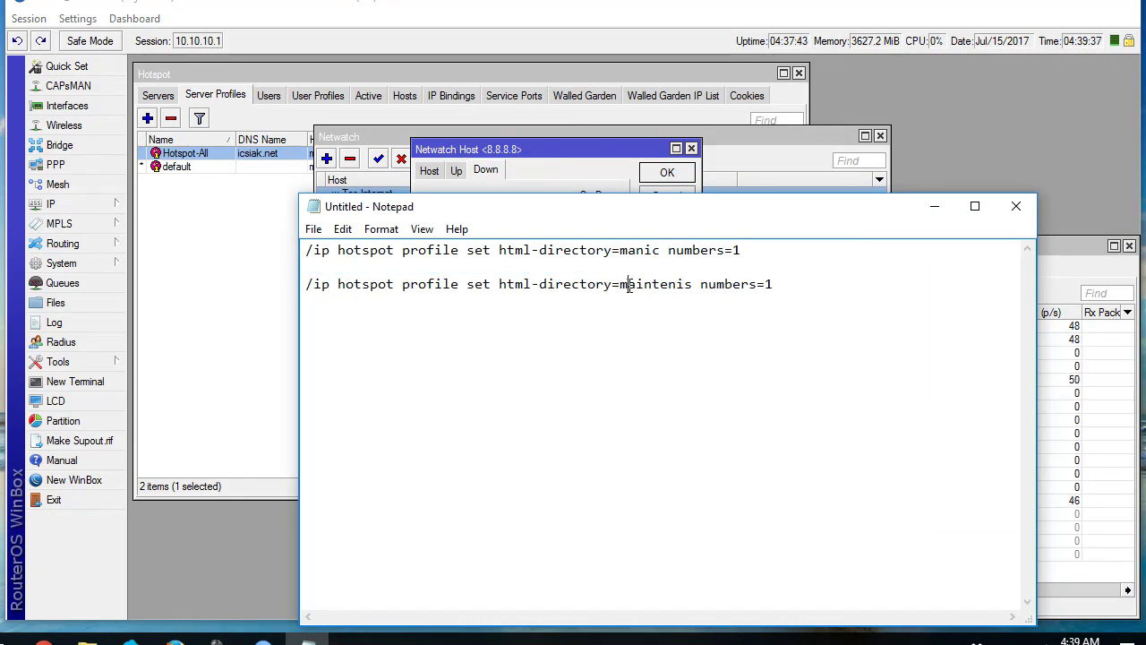
{"action": "double_click", "coordinate": [746, 285]}
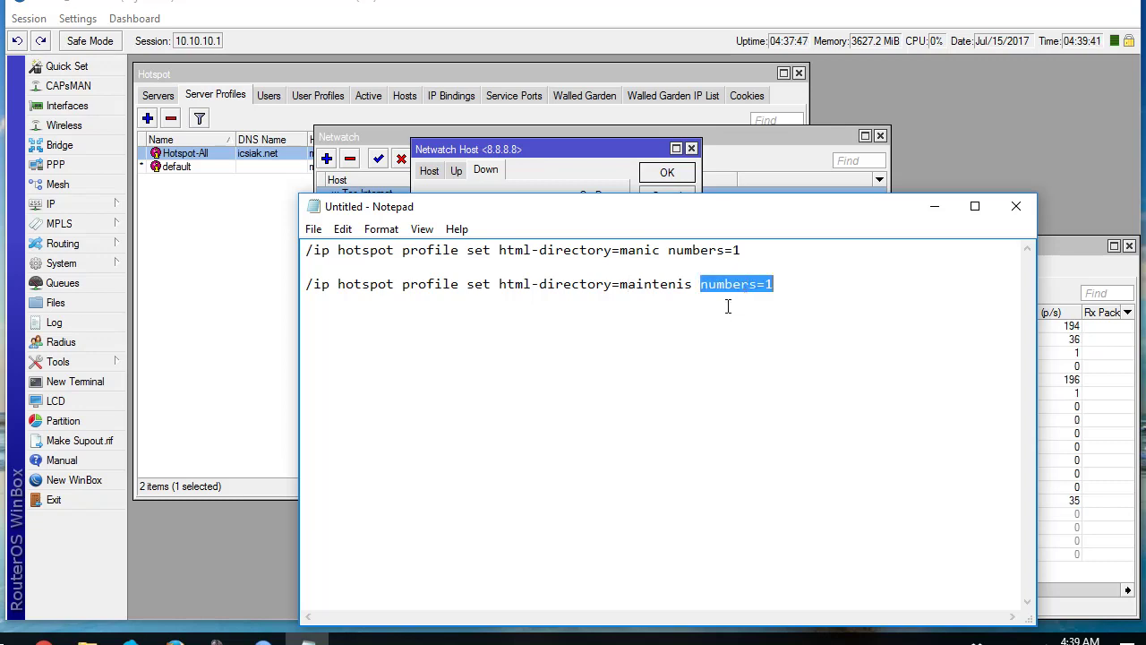
{"action": "left_click", "coordinate": [784, 284]}
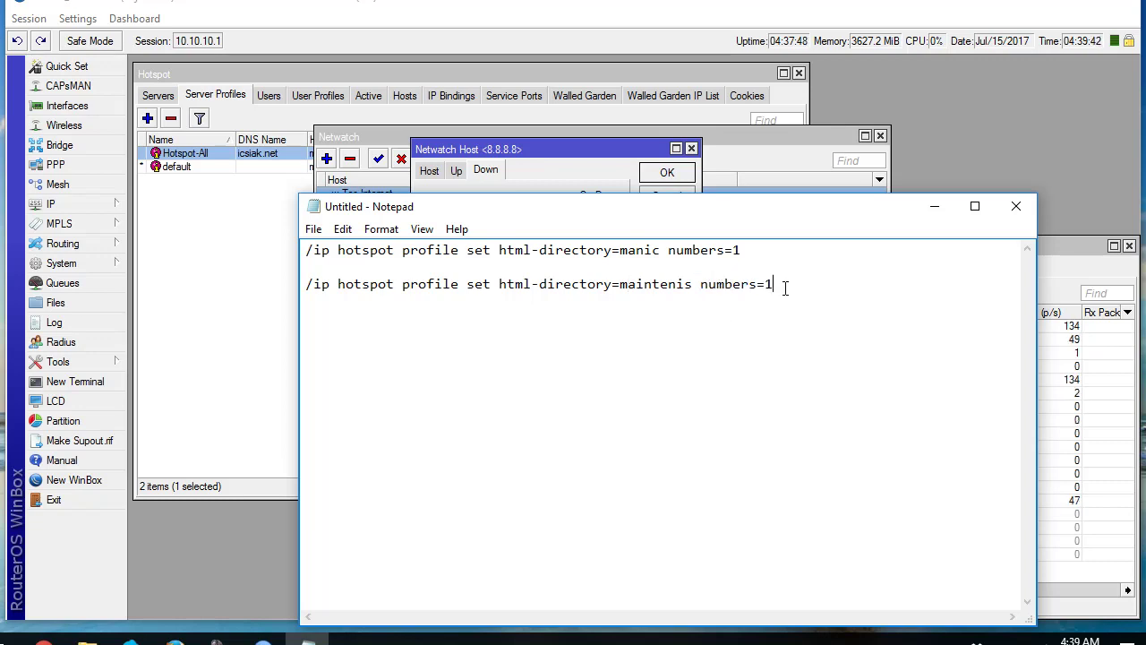
{"action": "left_click", "coordinate": [1015, 206]}
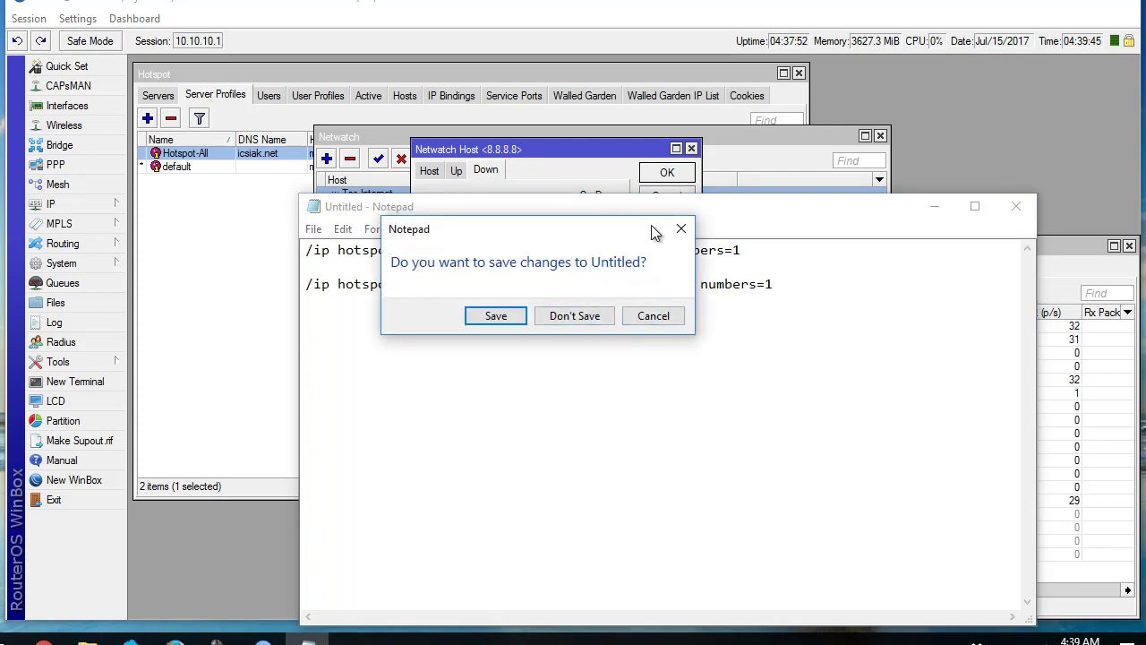
Dismiss Notepad's save prompt and review the 8.8.8.8 host's Up and Host tabs.
{"action": "left_click", "coordinate": [653, 316]}
{"action": "left_click", "coordinate": [586, 162]}
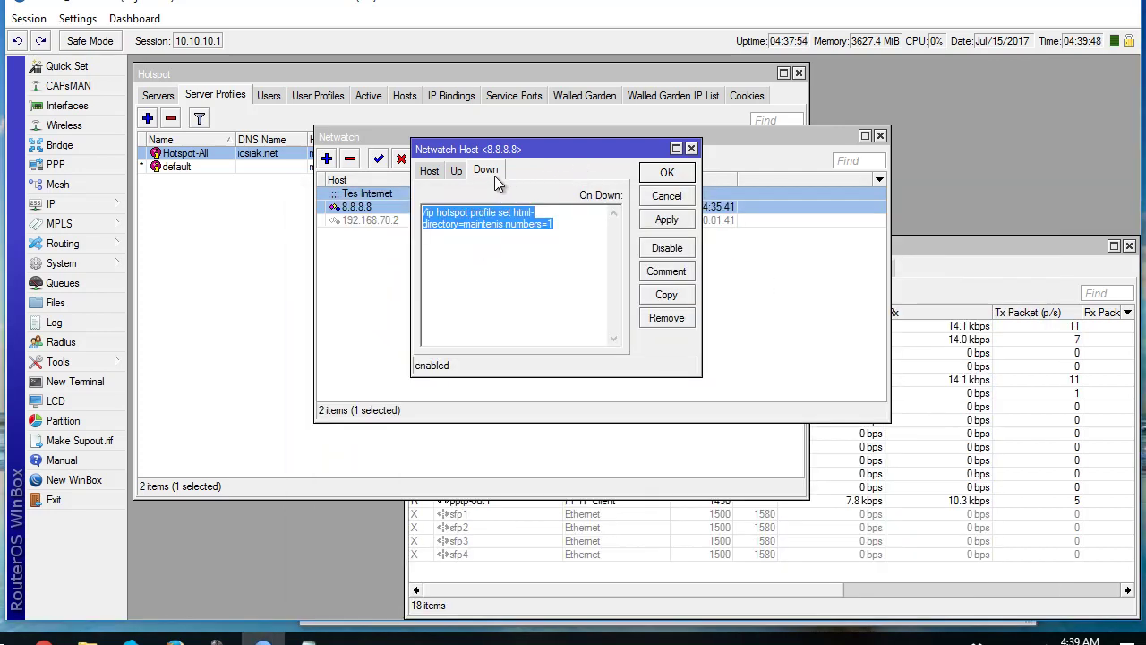
{"action": "left_click", "coordinate": [456, 173]}
{"action": "left_click", "coordinate": [430, 171]}
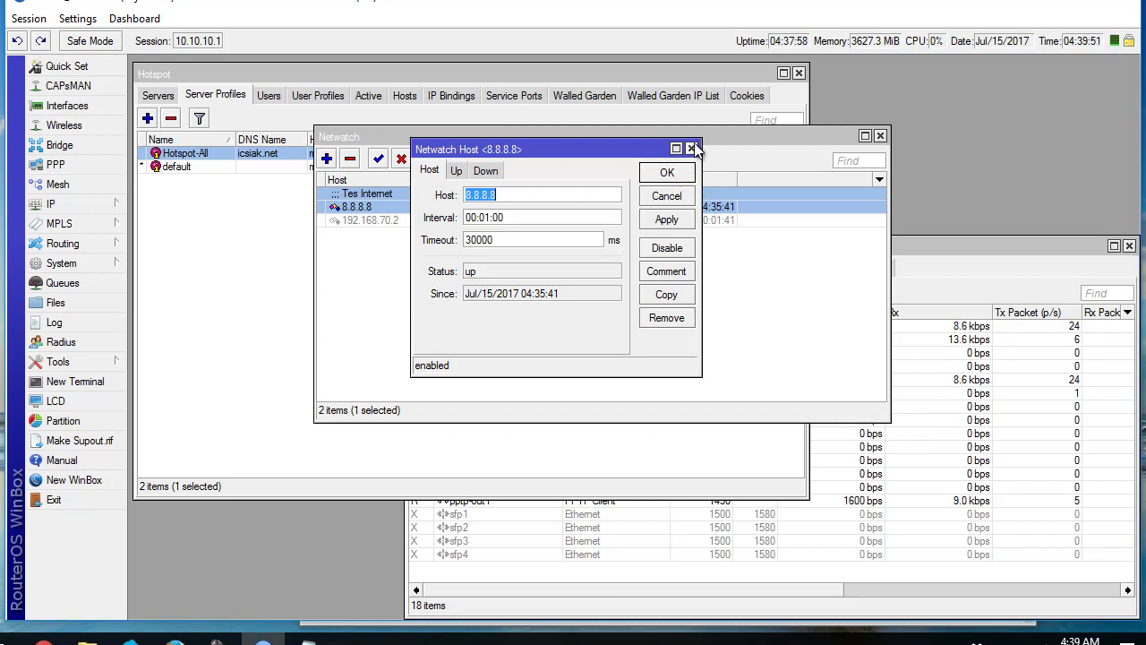
{"action": "left_click_drag", "start_coordinate": [614, 145], "coordinate": [646, 157]}
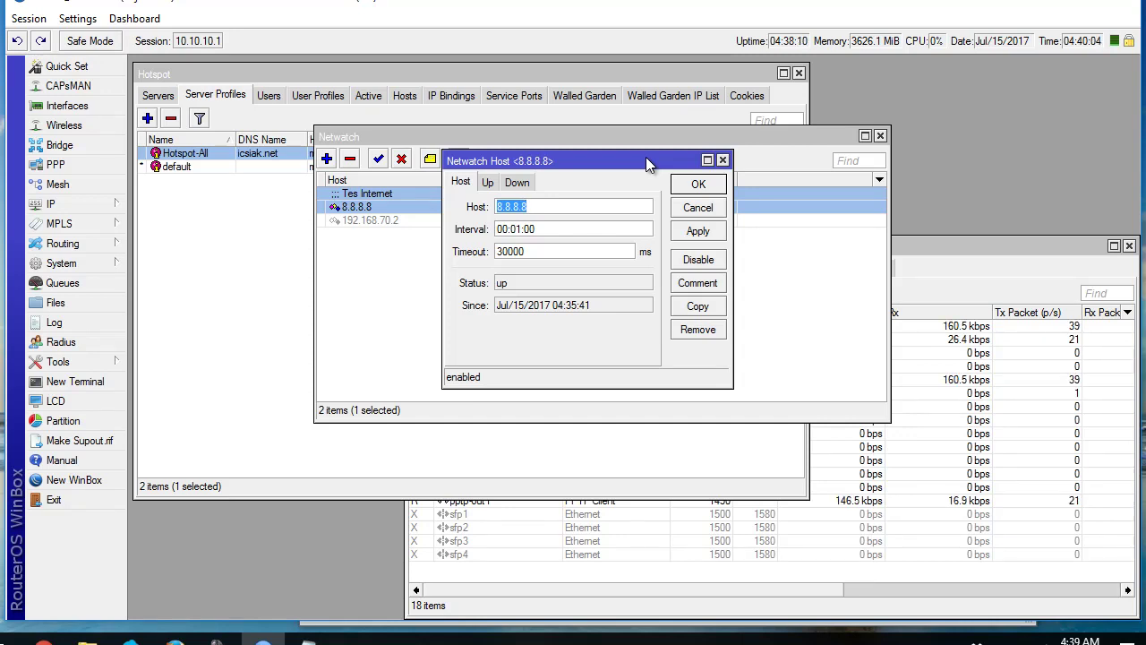
Recheck the Up and Down scripts, then Apply and OK the 8.8.8.8 Netwatch host.
{"action": "left_click", "coordinate": [491, 181]}
{"action": "left_click", "coordinate": [458, 184]}
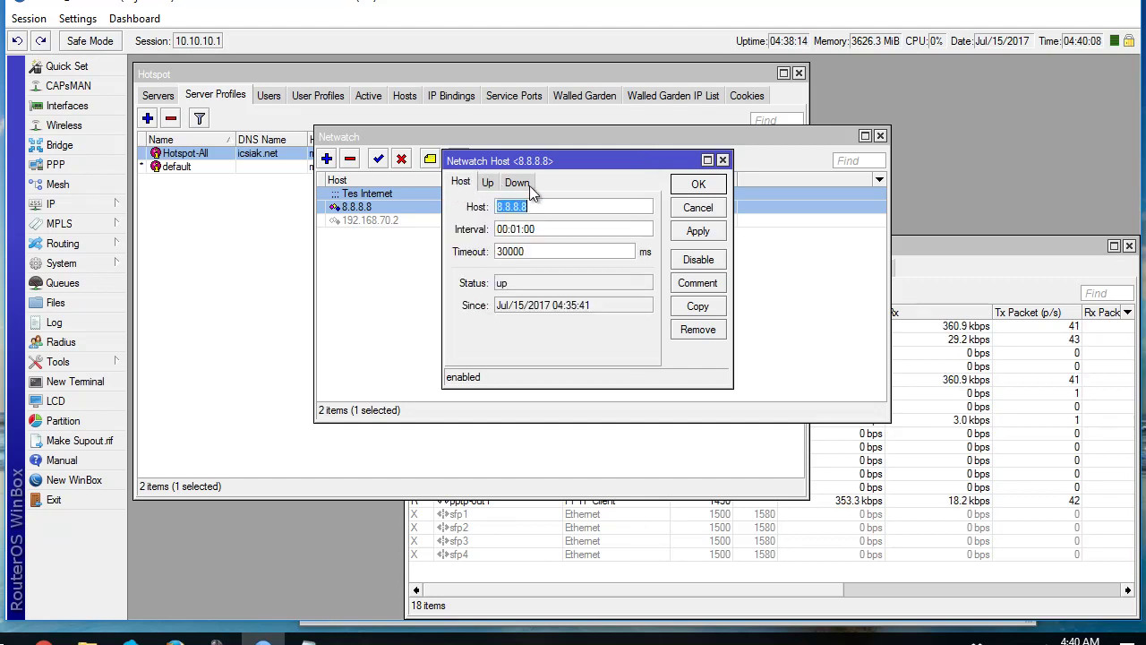
{"action": "left_click", "coordinate": [530, 185]}
{"action": "left_click", "coordinate": [609, 248]}
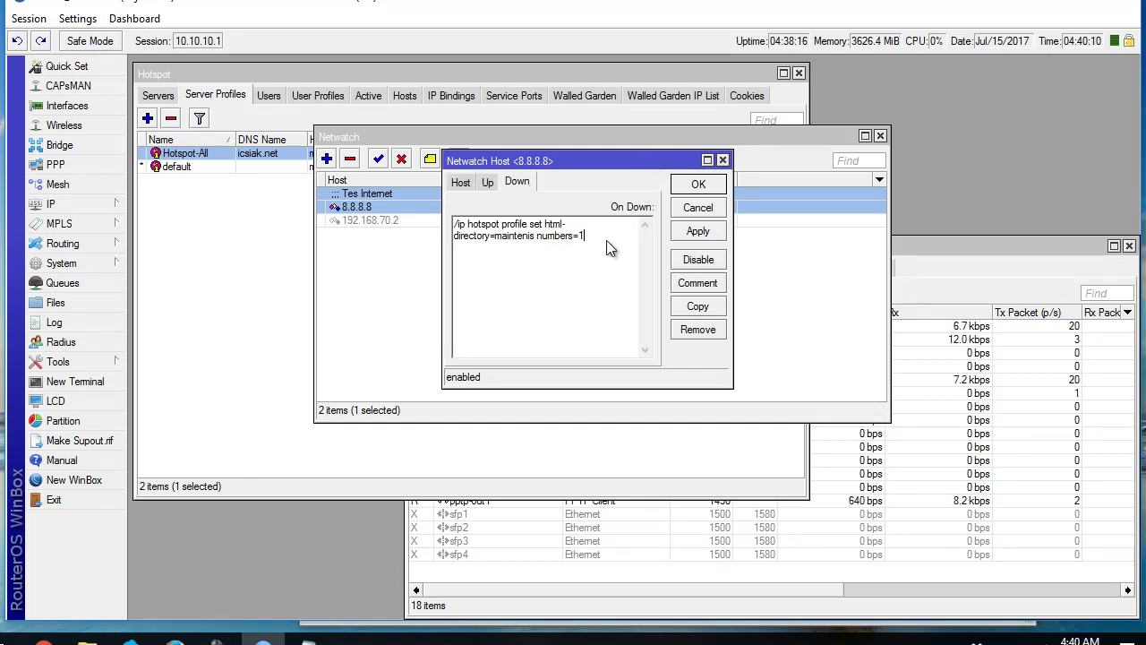
{"action": "left_click", "coordinate": [687, 234]}
{"action": "left_click", "coordinate": [694, 186]}
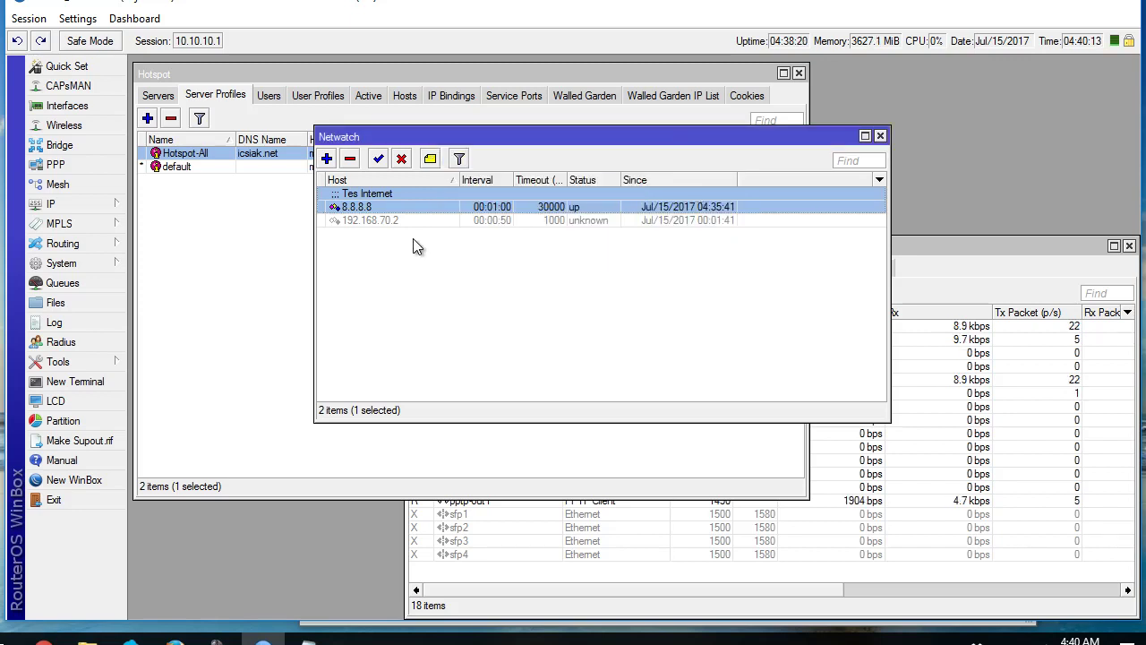
{"action": "left_click_drag", "start_coordinate": [518, 139], "coordinate": [394, 170]}
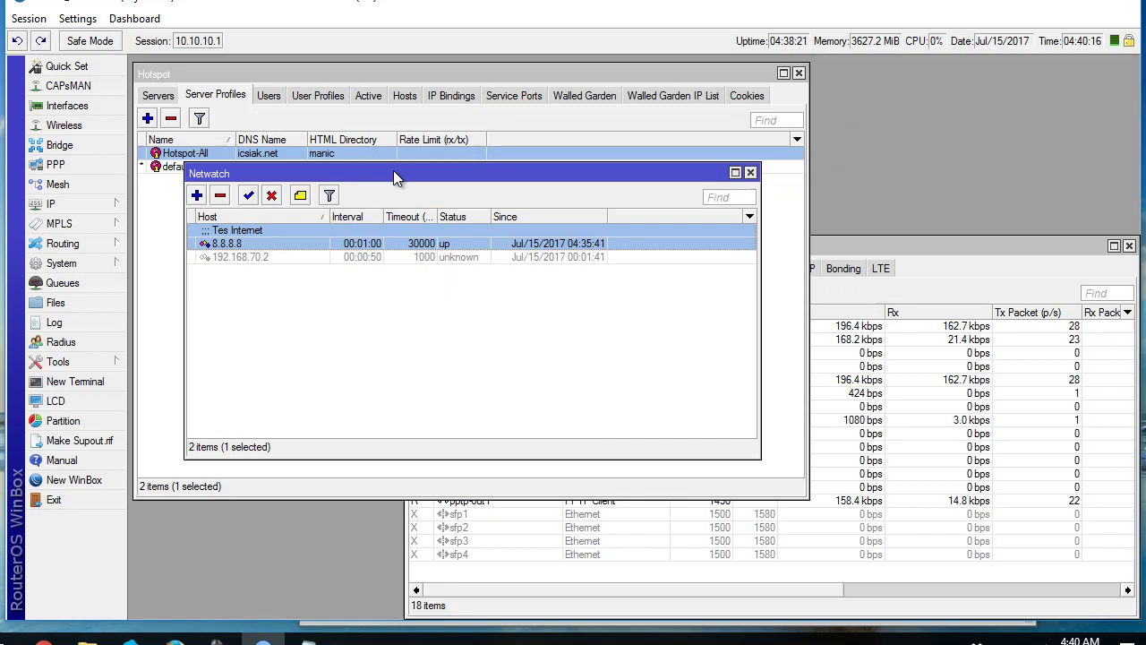